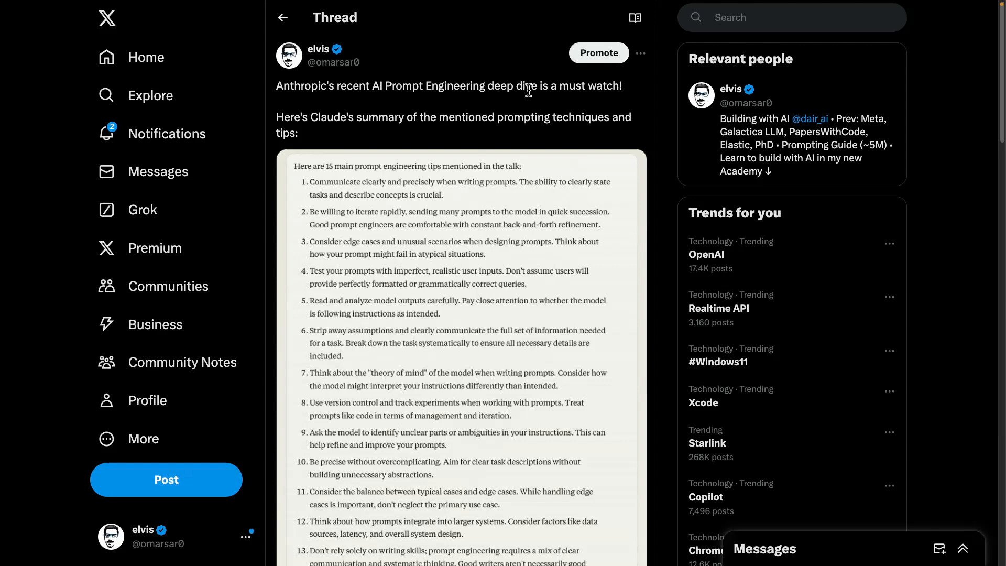
Switch to YouTube and look over the details of Anthropic's "AI prompt engineering: A deep dive" video.
{"action": "left_click", "coordinate": [477, 107]}
{"action": "left_click", "coordinate": [497, 111]}
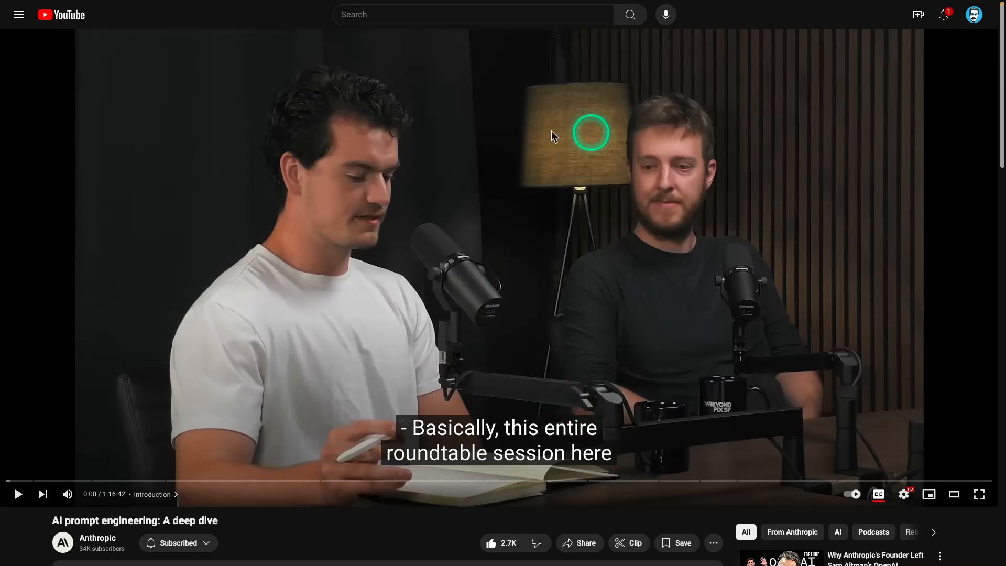
{"action": "scroll", "coordinate": [413, 295], "scroll_direction": "down", "scroll_amount": 2}
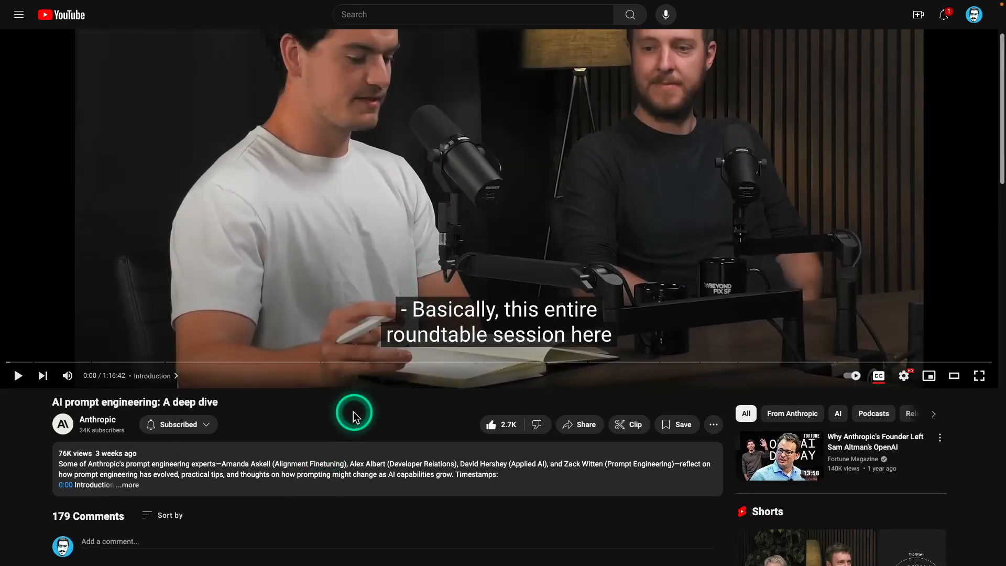
{"action": "scroll", "coordinate": [354, 411], "scroll_direction": "up", "scroll_amount": 2}
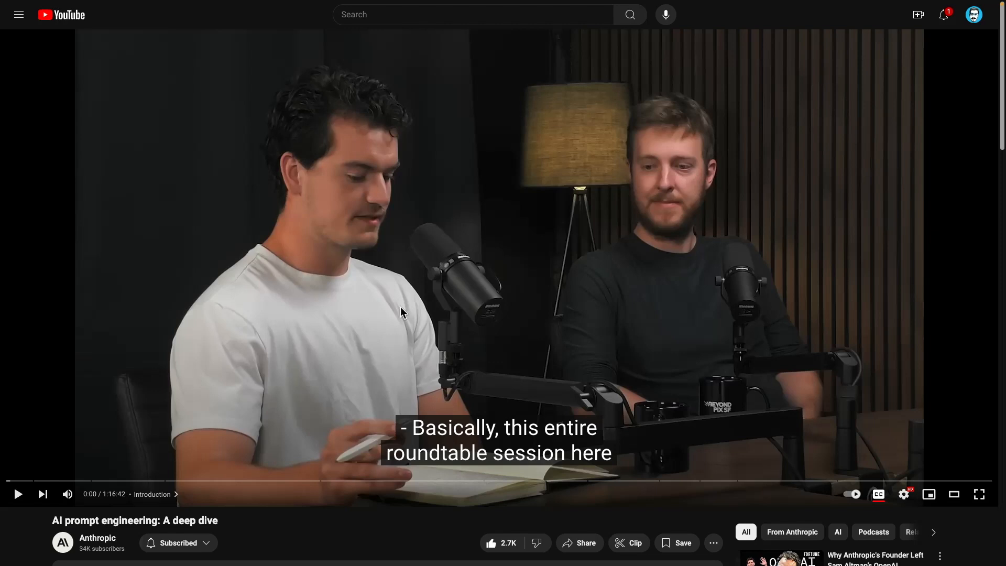
Return to the X thread and read through Claude's summary of 15 prompt engineering tips and the post's engagement below it.
{"action": "left_click", "coordinate": [656, 187]}
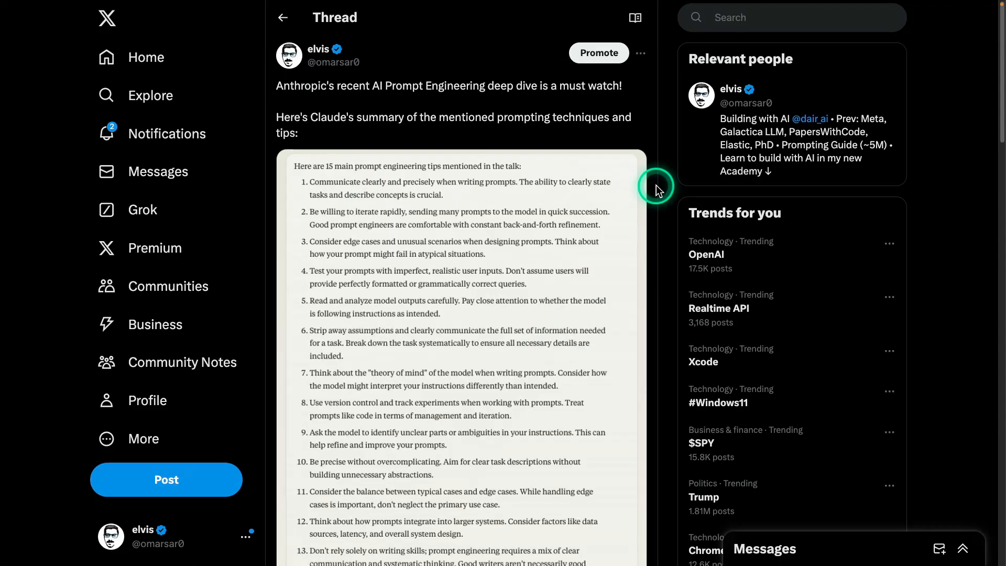
{"action": "left_click", "coordinate": [501, 229]}
{"action": "scroll", "coordinate": [502, 229], "scroll_direction": "down", "scroll_amount": 1}
{"action": "scroll", "coordinate": [501, 229], "scroll_direction": "up", "scroll_amount": 1}
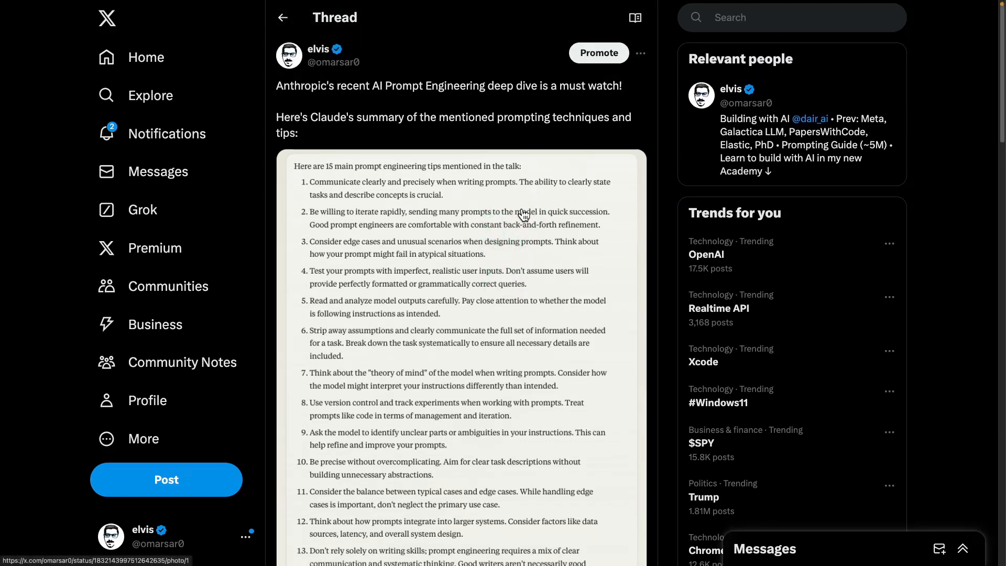
{"action": "left_click", "coordinate": [658, 155]}
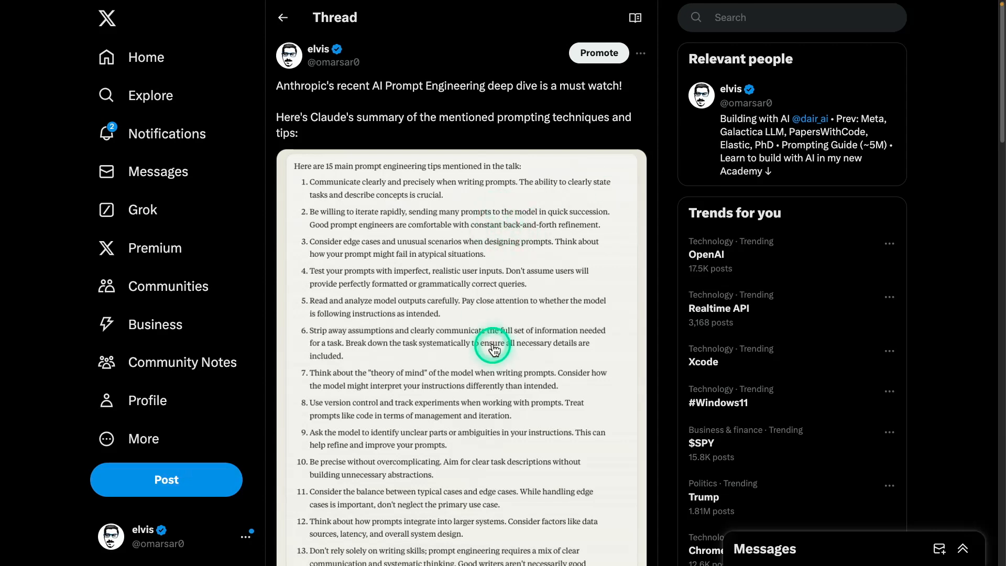
{"action": "scroll", "coordinate": [471, 236], "scroll_direction": "down", "scroll_amount": 1}
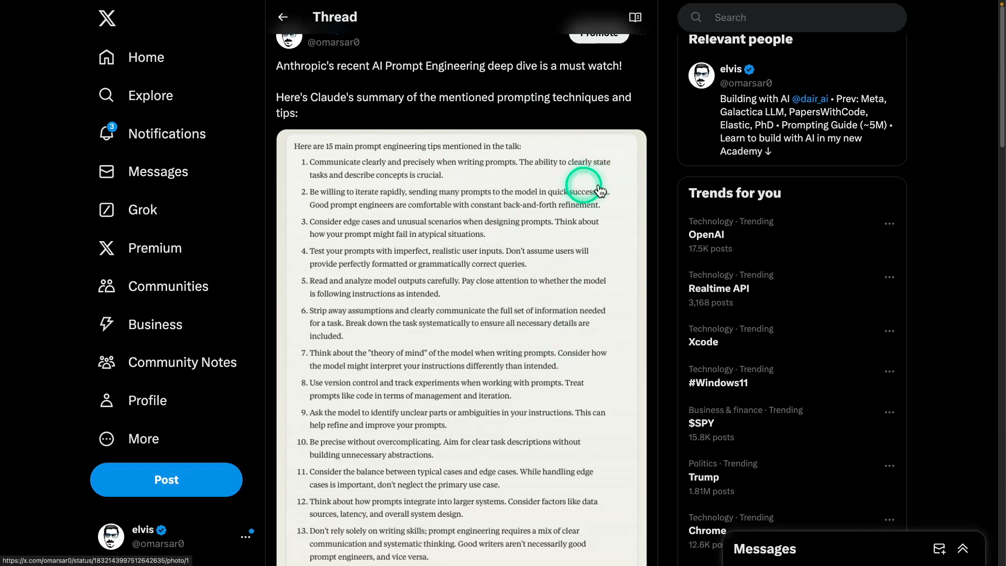
{"action": "scroll", "coordinate": [452, 226], "scroll_direction": "down", "scroll_amount": 2}
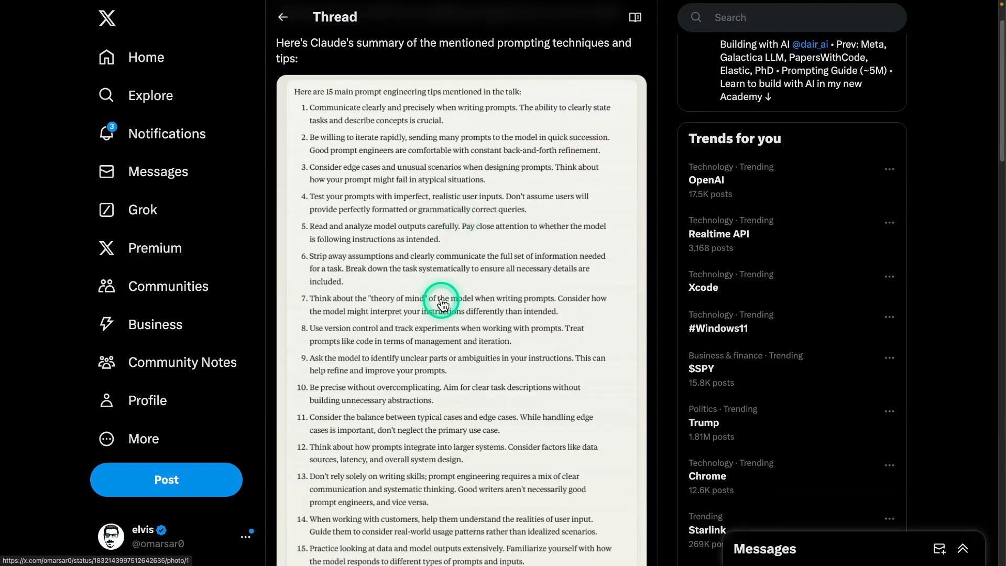
{"action": "scroll", "coordinate": [441, 302], "scroll_direction": "down", "scroll_amount": 1}
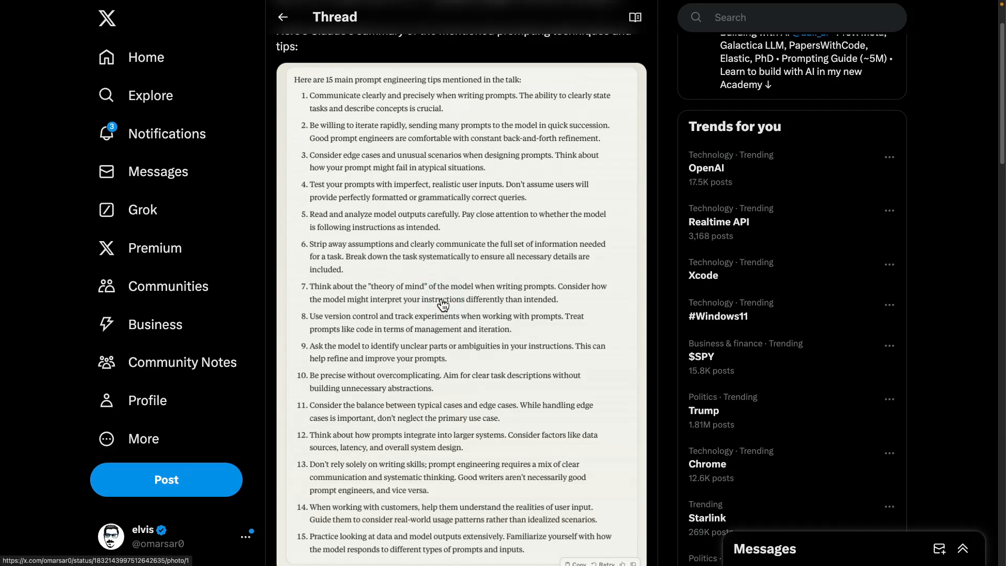
{"action": "scroll", "coordinate": [442, 303], "scroll_direction": "up", "scroll_amount": 1}
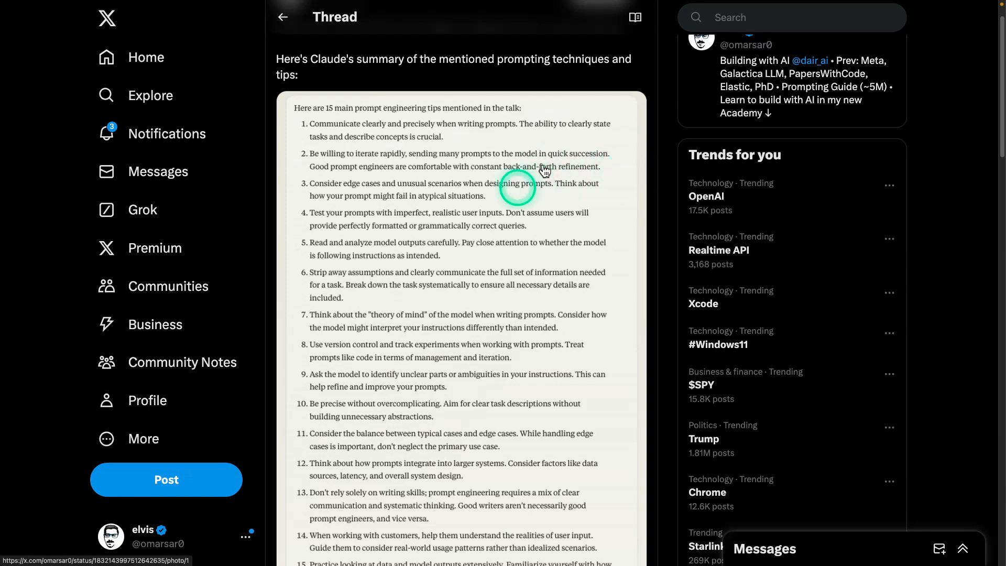
{"action": "scroll", "coordinate": [498, 187], "scroll_direction": "down", "scroll_amount": 3}
{"action": "scroll", "coordinate": [513, 289], "scroll_direction": "down", "scroll_amount": 4}
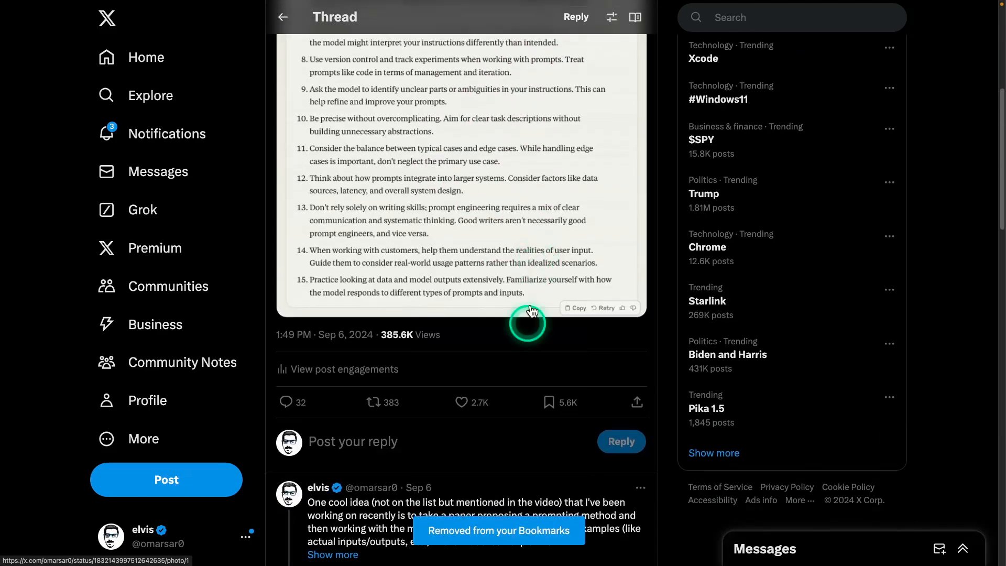
{"action": "scroll", "coordinate": [487, 404], "scroll_direction": "up", "scroll_amount": 1}
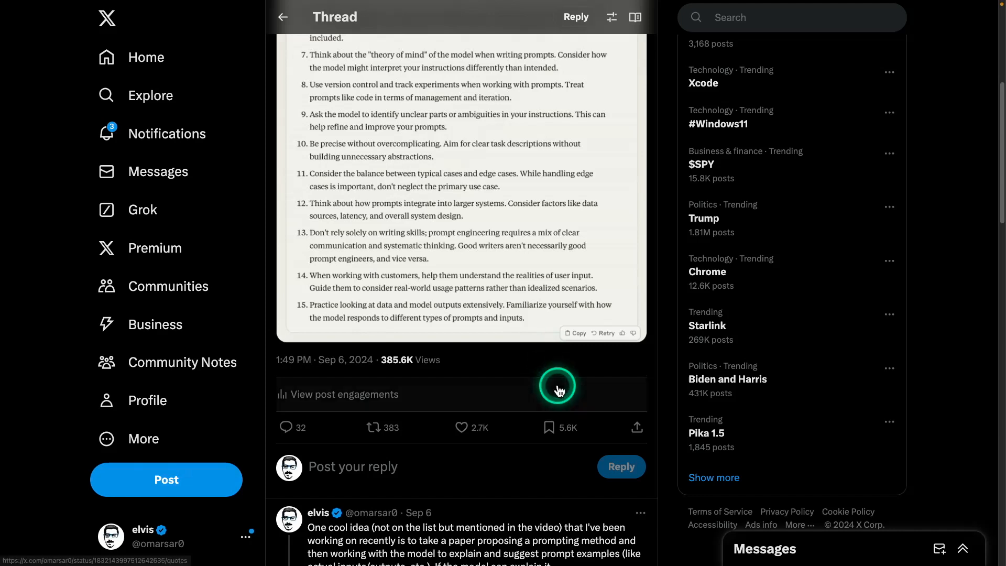
{"action": "scroll", "coordinate": [558, 390], "scroll_direction": "up", "scroll_amount": 6}
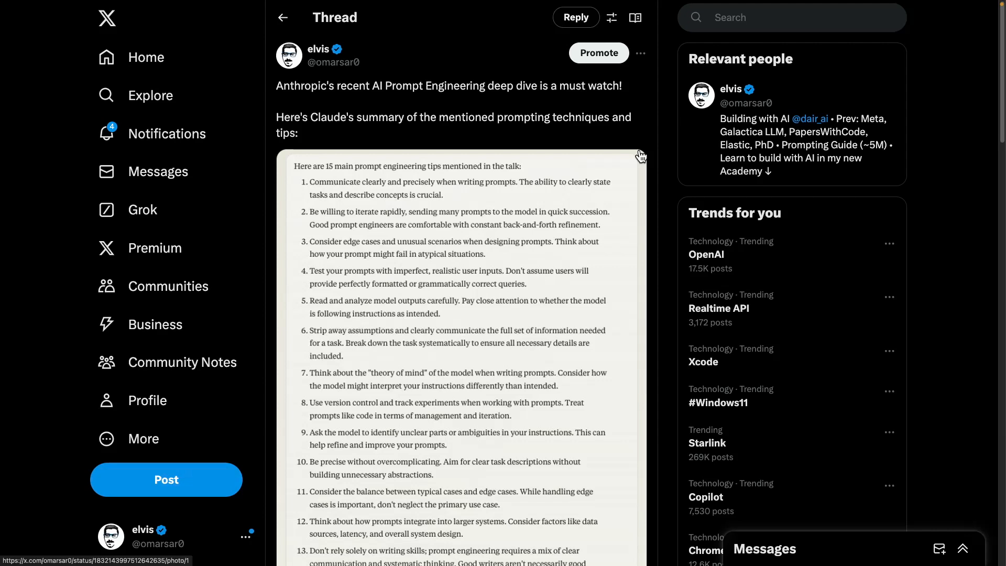
{"action": "left_click", "coordinate": [664, 116]}
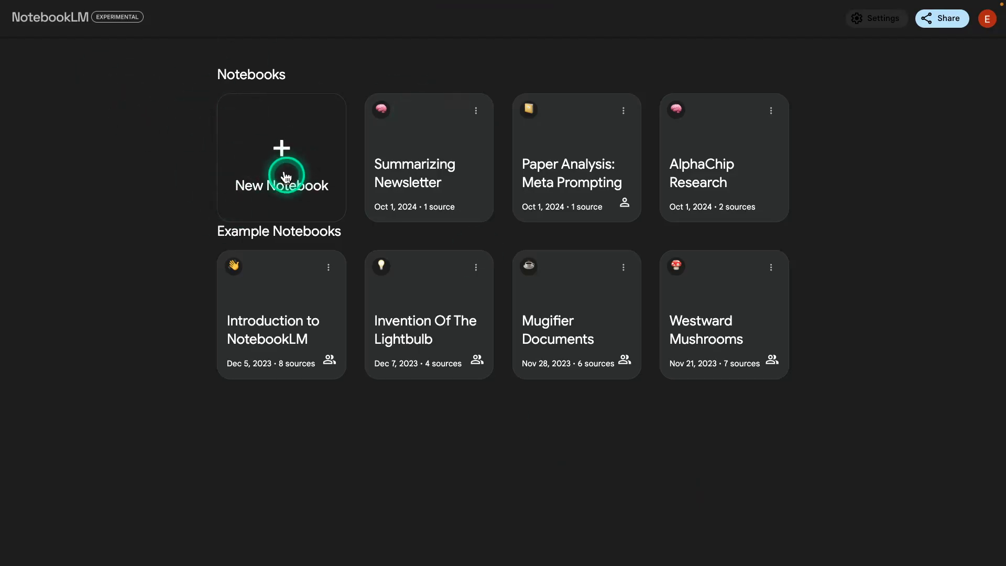
{"action": "left_click", "coordinate": [282, 168]}
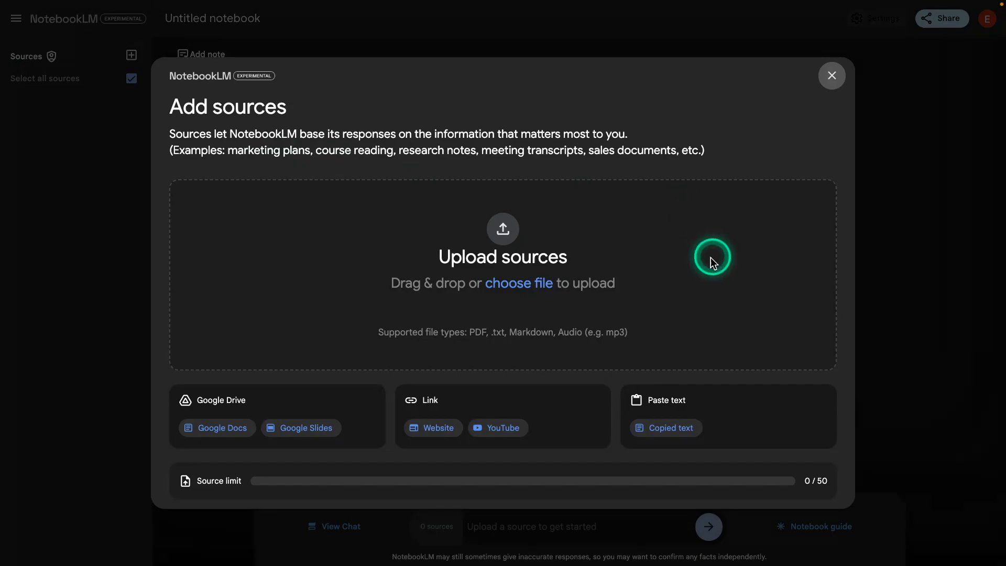
{"action": "left_click", "coordinate": [507, 429]}
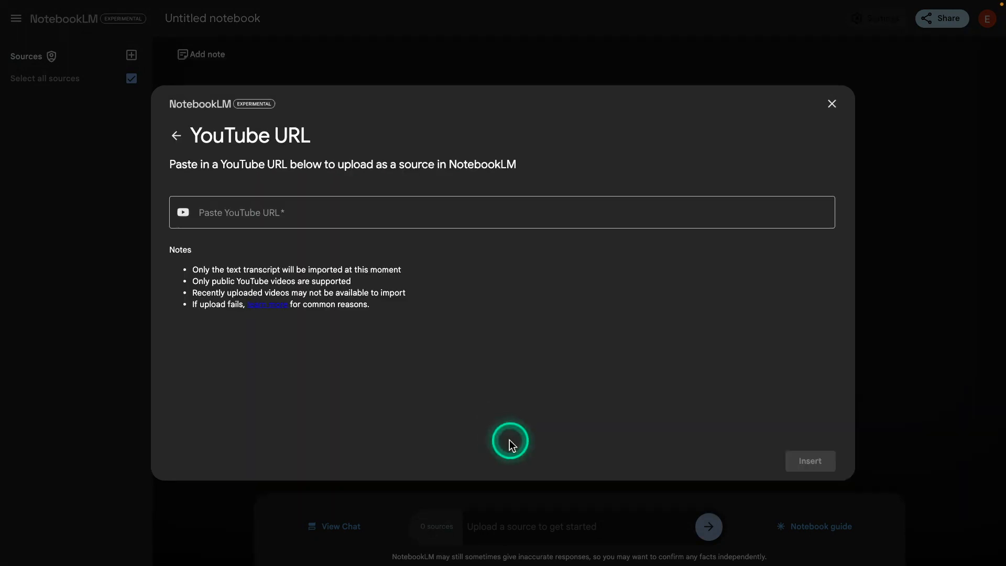
{"action": "left_click", "coordinate": [259, 212]}
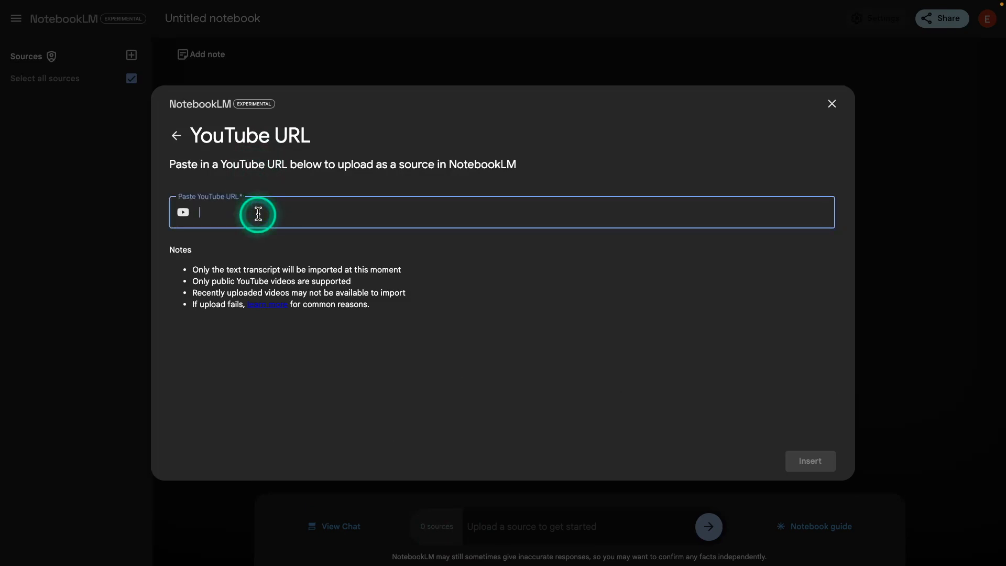
{"action": "type", "text": "https://www.youtube.com/watch?v=T9aRN5JkmL8"}
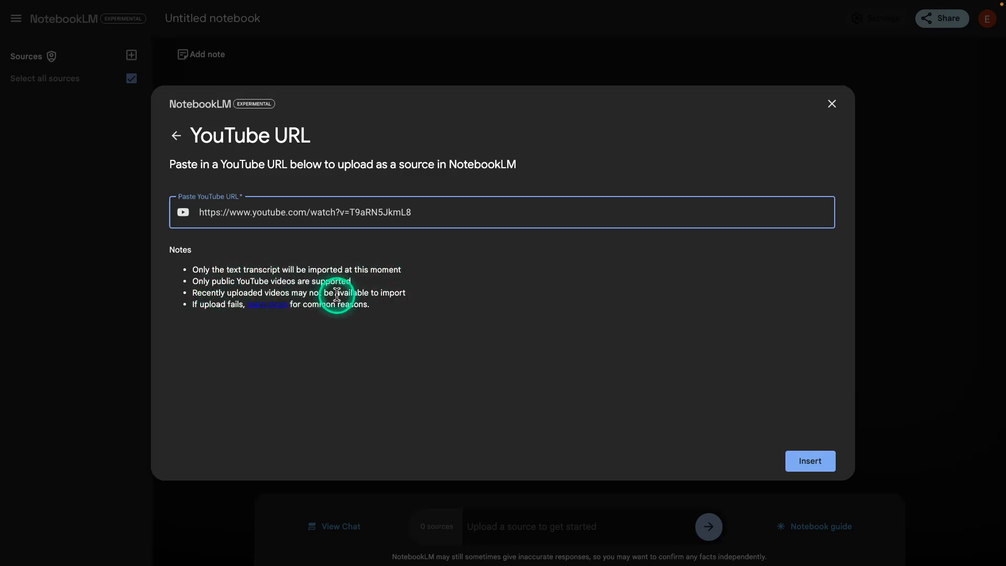
{"action": "left_click_drag", "start_coordinate": [414, 293], "coordinate": [192, 293]}
{"action": "left_click", "coordinate": [408, 316]}
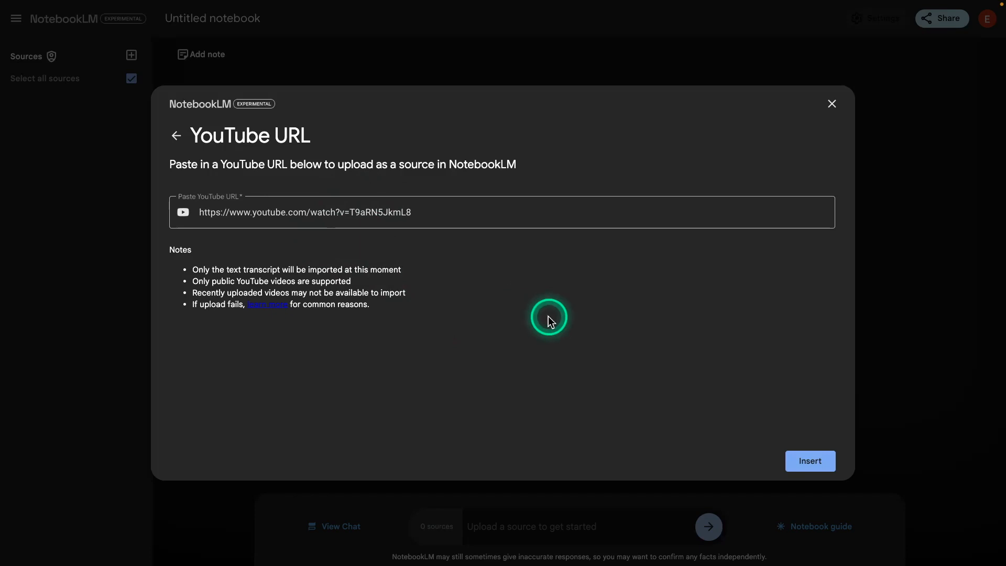
{"action": "left_click", "coordinate": [811, 461]}
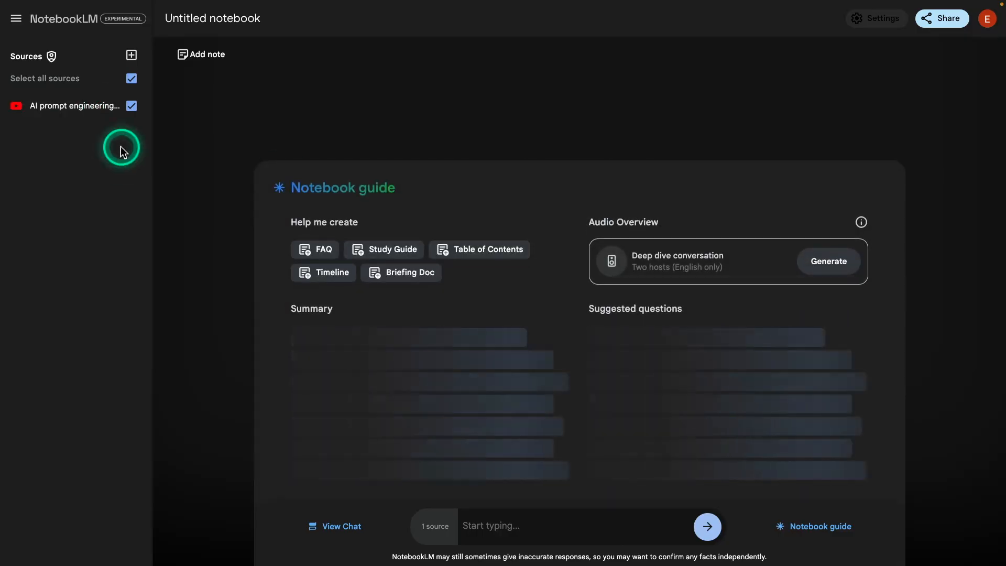
Open the imported video source, read through its transcript and collapse the source guide.
{"action": "left_click", "coordinate": [79, 106]}
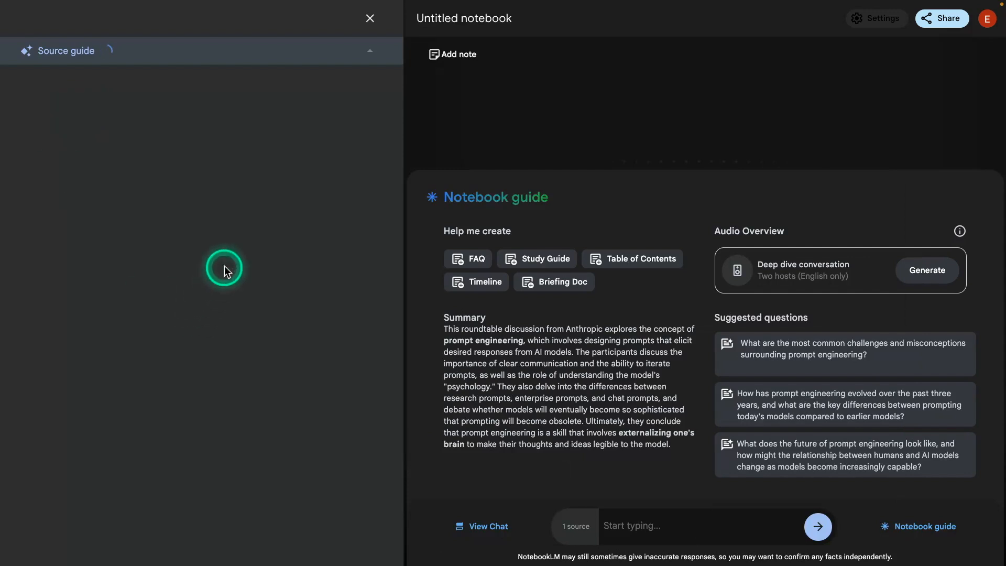
{"action": "scroll", "coordinate": [146, 403], "scroll_direction": "down", "scroll_amount": 12}
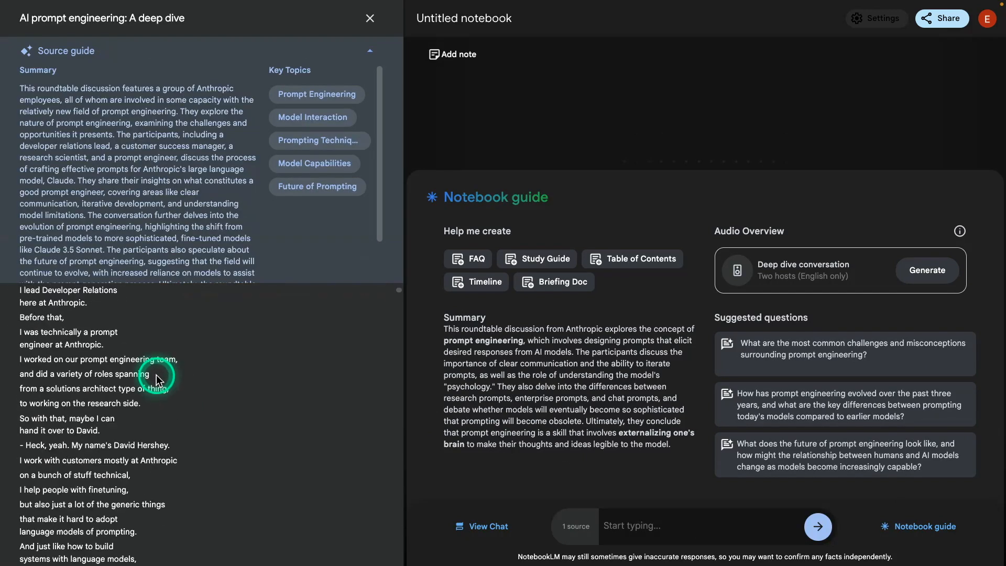
{"action": "scroll", "coordinate": [157, 378], "scroll_direction": "down", "scroll_amount": 15}
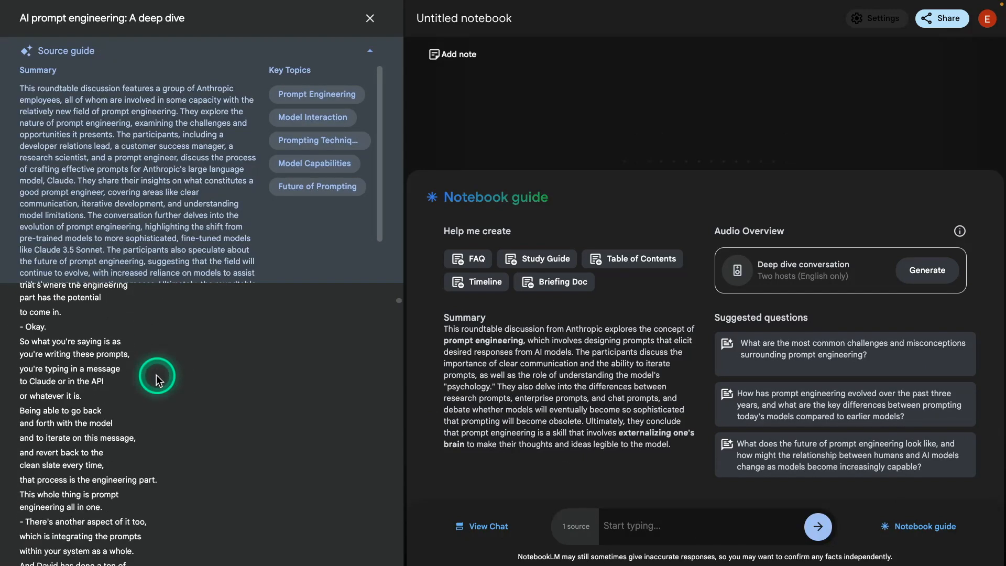
{"action": "scroll", "coordinate": [157, 378], "scroll_direction": "down", "scroll_amount": 15}
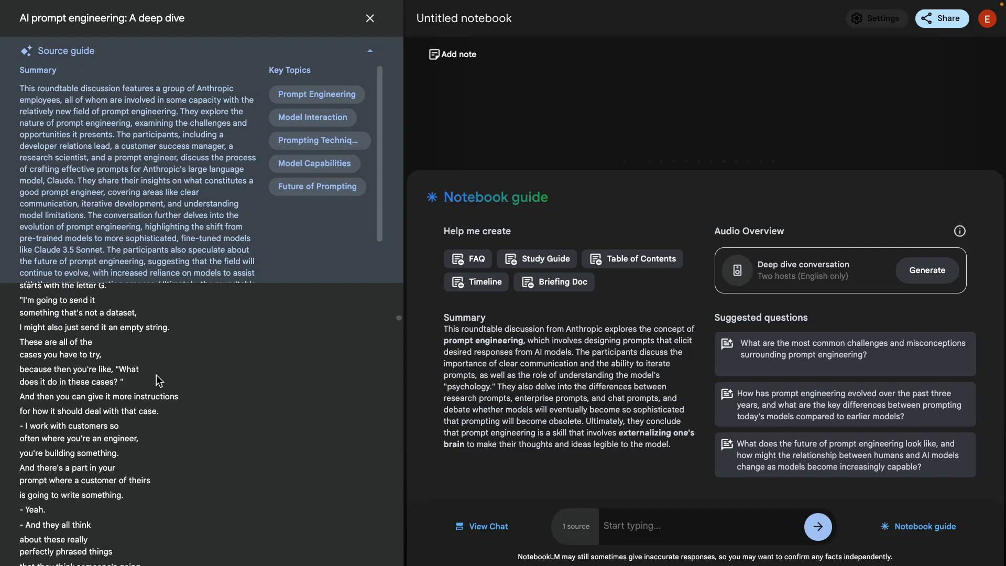
{"action": "scroll", "coordinate": [159, 380], "scroll_direction": "up", "scroll_amount": 5}
{"action": "left_click", "coordinate": [314, 50]}
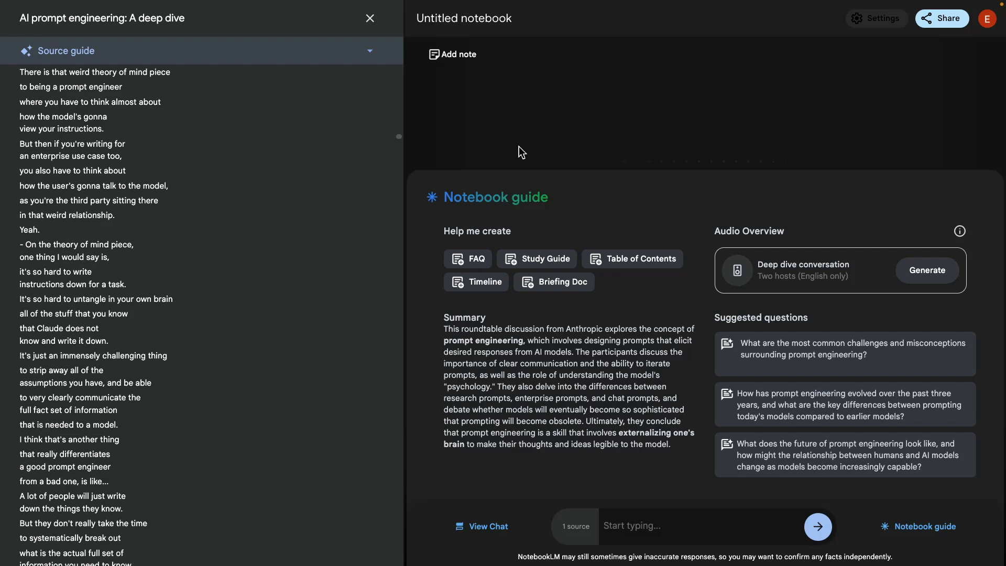
Add "prompt engineering" after "Generate the top" in the chat prompt asking for 20 tips from the discussion, and send it.
{"action": "left_click", "coordinate": [638, 529]}
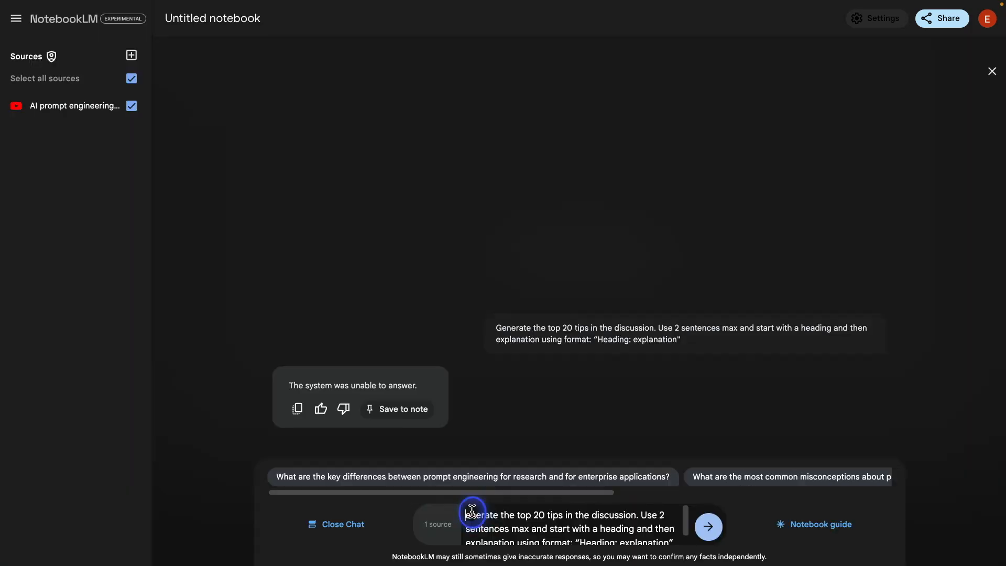
{"action": "right_click", "coordinate": [474, 511]}
{"action": "key", "text": "Escape"}
{"action": "left_click", "coordinate": [544, 515]}
{"action": "type", "text": "prom"}
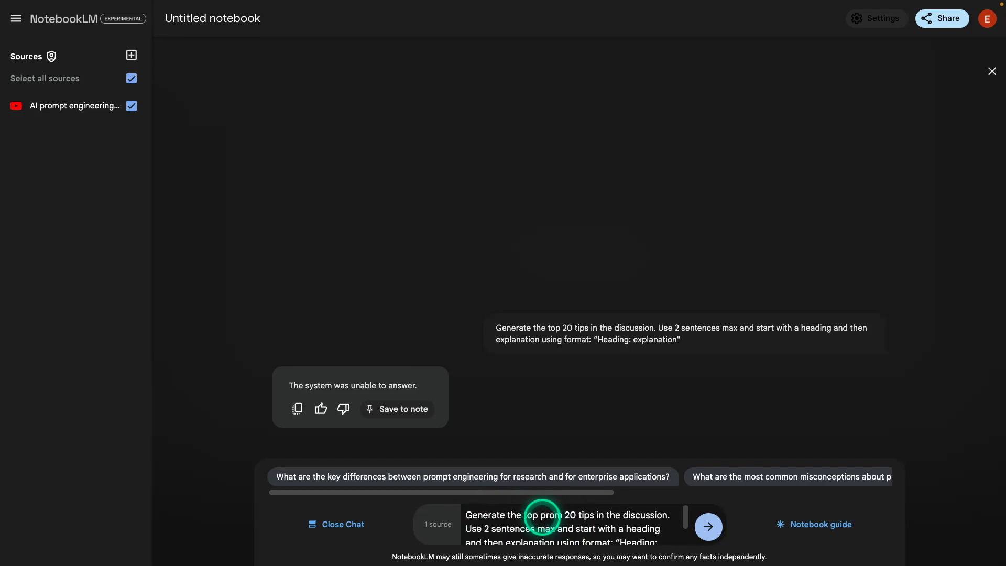
{"action": "type", "text": "pt"}
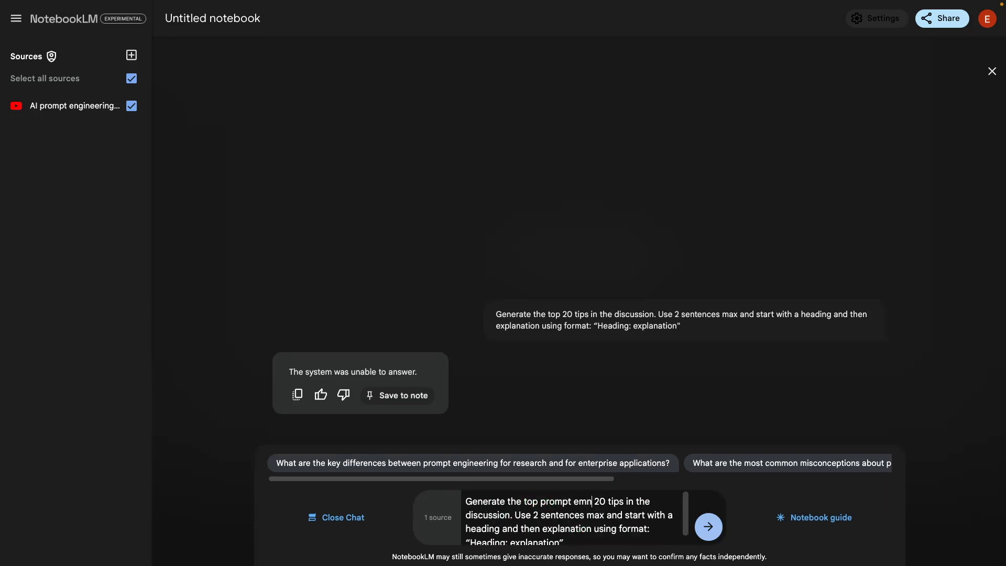
{"action": "type", "text": " engineering"}
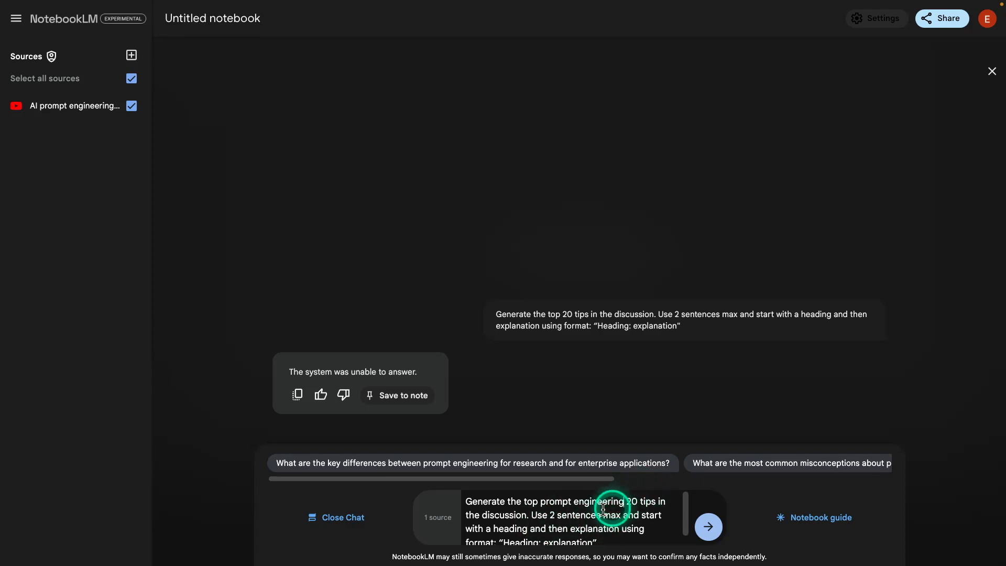
{"action": "left_click", "coordinate": [708, 526]}
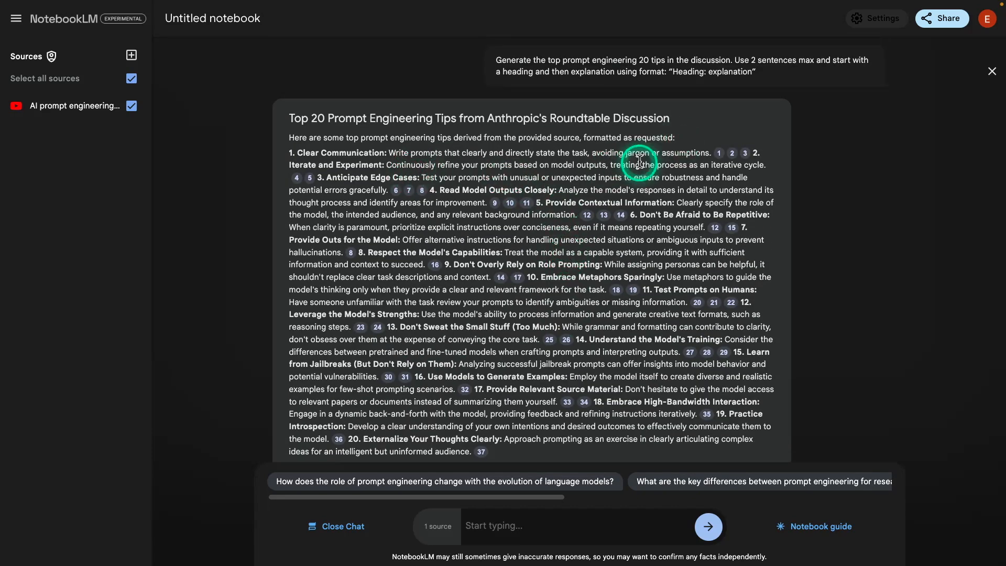
Review the chat answer with the top 20 prompt engineering tips and save it as a note in the notebook.
{"action": "scroll", "coordinate": [528, 167], "scroll_direction": "down", "scroll_amount": 1}
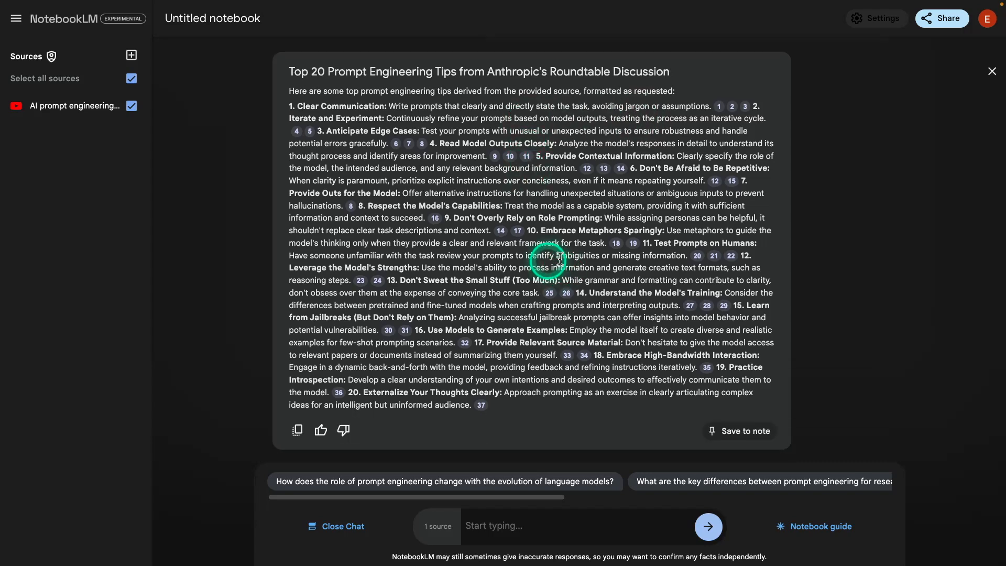
{"action": "scroll", "coordinate": [635, 184], "scroll_direction": "up", "scroll_amount": 1}
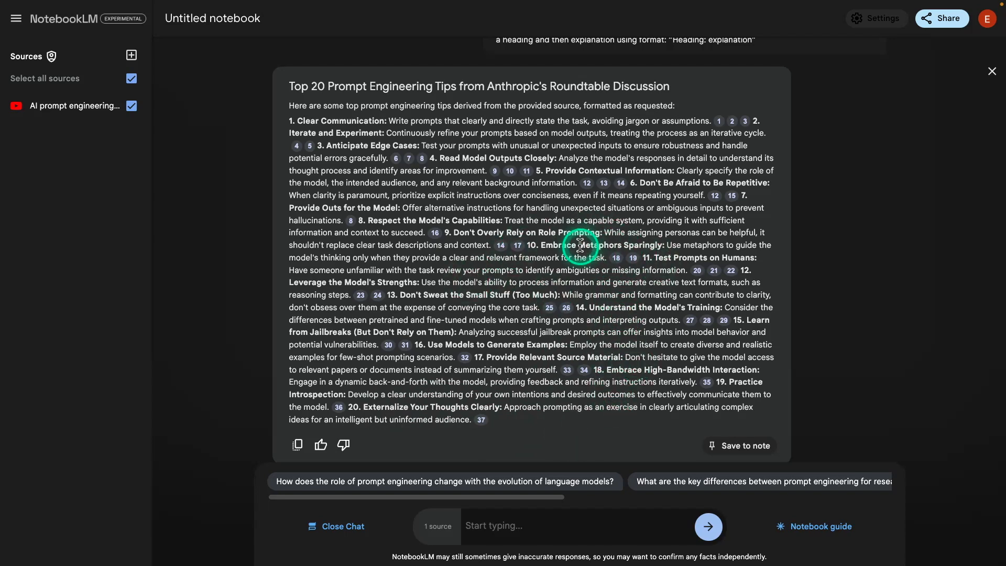
{"action": "scroll", "coordinate": [579, 242], "scroll_direction": "up", "scroll_amount": 1}
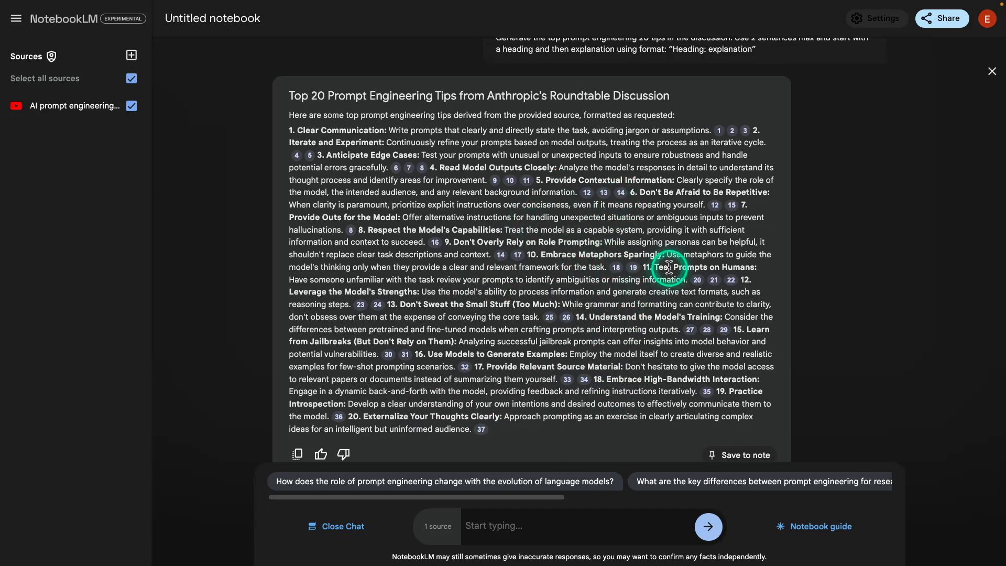
{"action": "scroll", "coordinate": [404, 134], "scroll_direction": "up", "scroll_amount": 1}
{"action": "scroll", "coordinate": [414, 135], "scroll_direction": "down", "scroll_amount": 2}
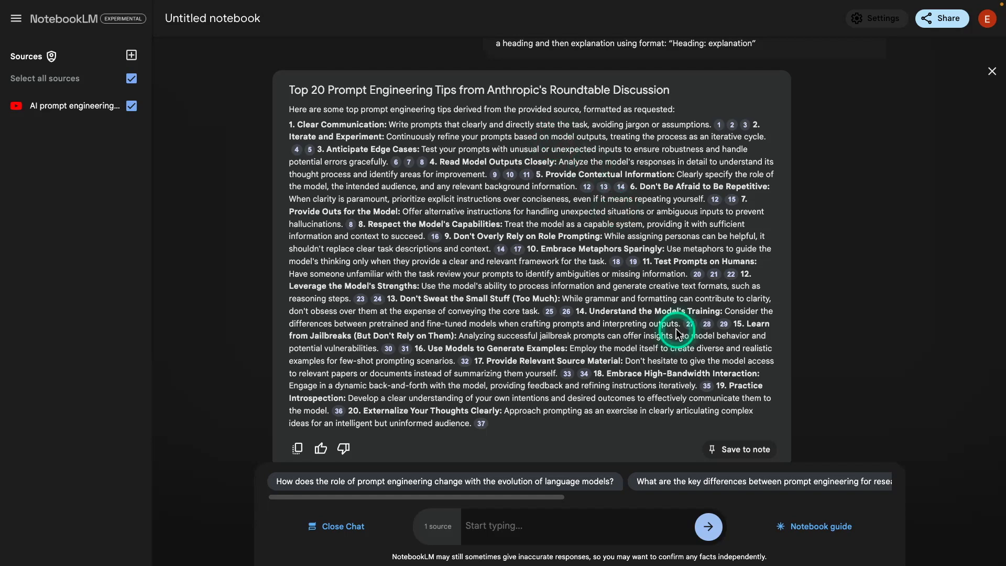
{"action": "left_click", "coordinate": [742, 452]}
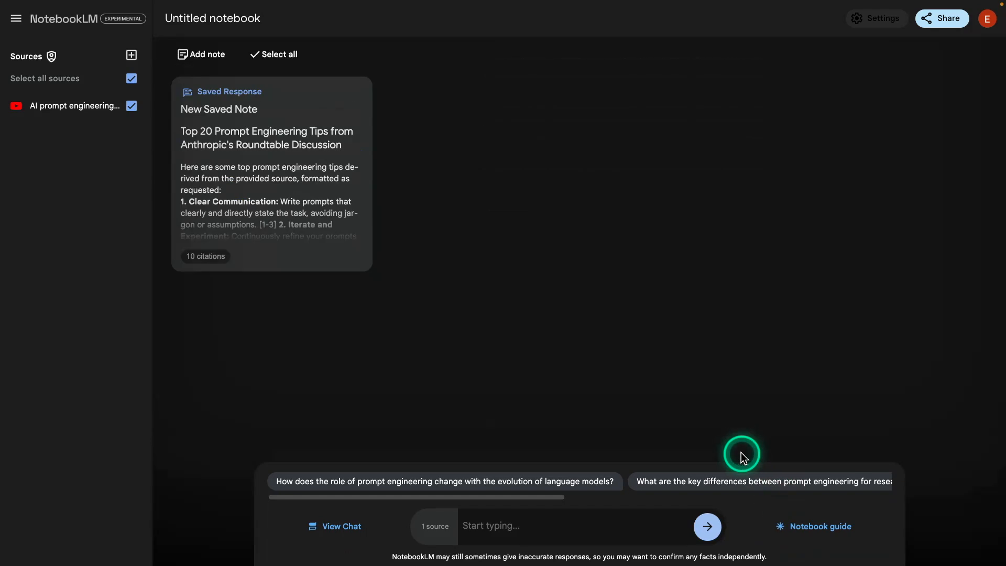
Open the saved note with the top 20 prompt engineering tips, look through it and close it.
{"action": "left_click", "coordinate": [273, 176]}
{"action": "scroll", "coordinate": [506, 283], "scroll_direction": "down", "scroll_amount": 1}
{"action": "left_click", "coordinate": [491, 105]}
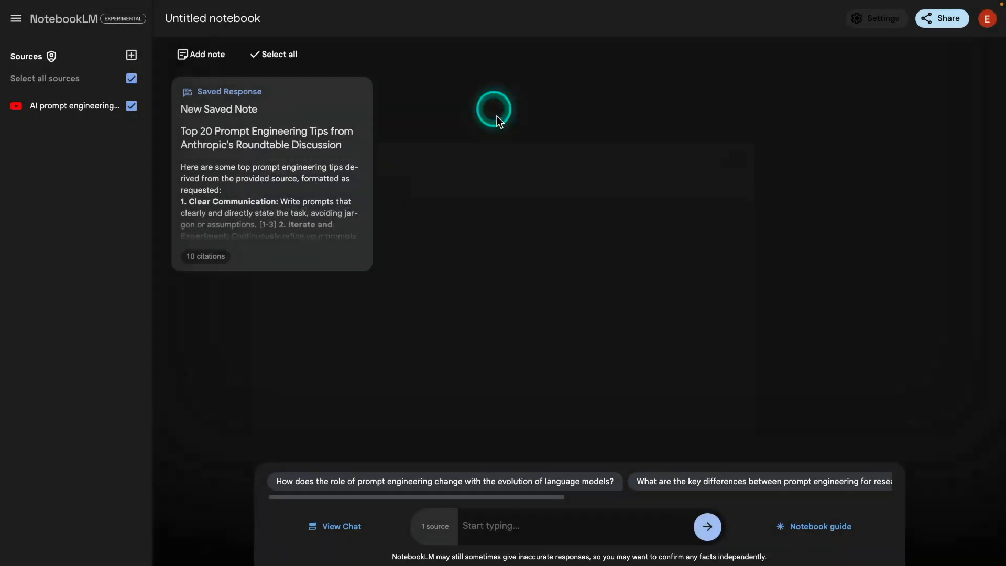
Reopen the notebook's chat and read through the answer listing the top 20 prompt engineering tips.
{"action": "left_click", "coordinate": [828, 532]}
{"action": "left_click", "coordinate": [334, 524]}
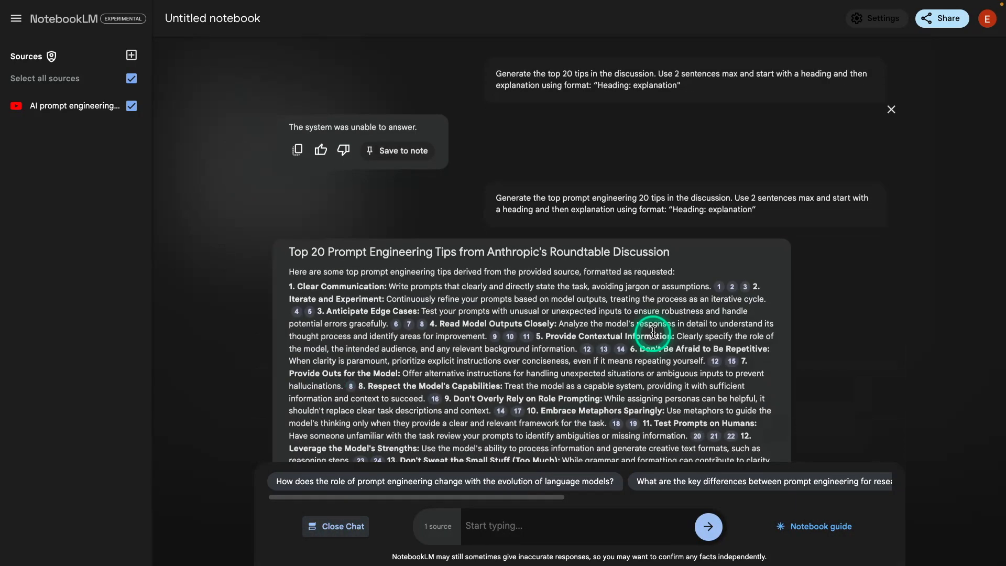
{"action": "scroll", "coordinate": [652, 331], "scroll_direction": "down", "scroll_amount": 3}
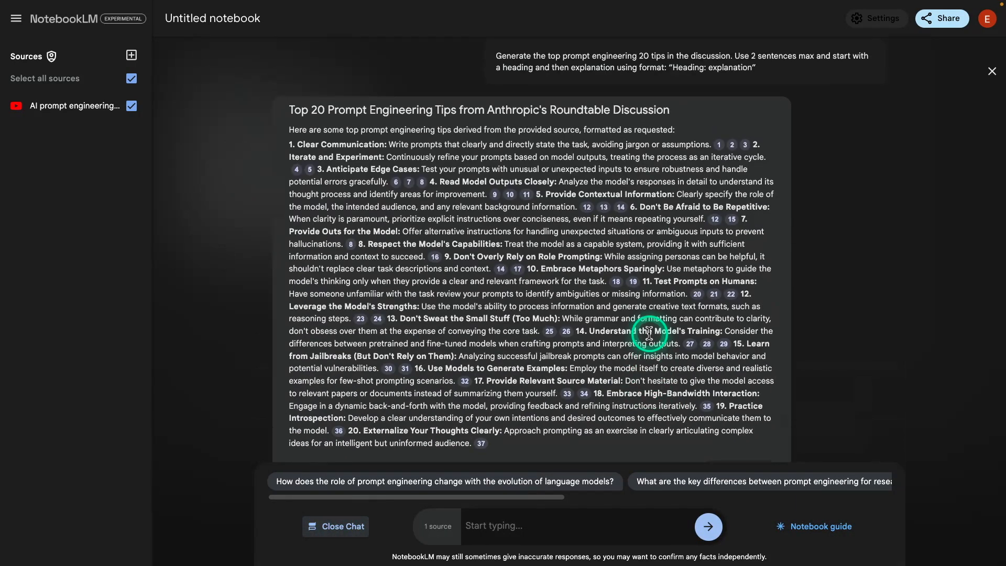
{"action": "scroll", "coordinate": [648, 332], "scroll_direction": "up", "scroll_amount": 1}
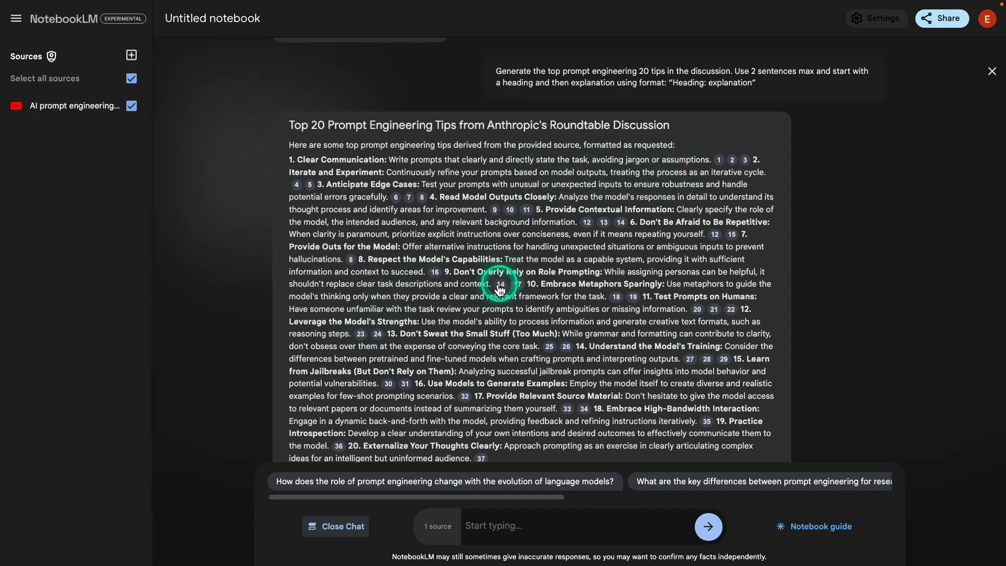
{"action": "scroll", "coordinate": [500, 289], "scroll_direction": "down", "scroll_amount": 1}
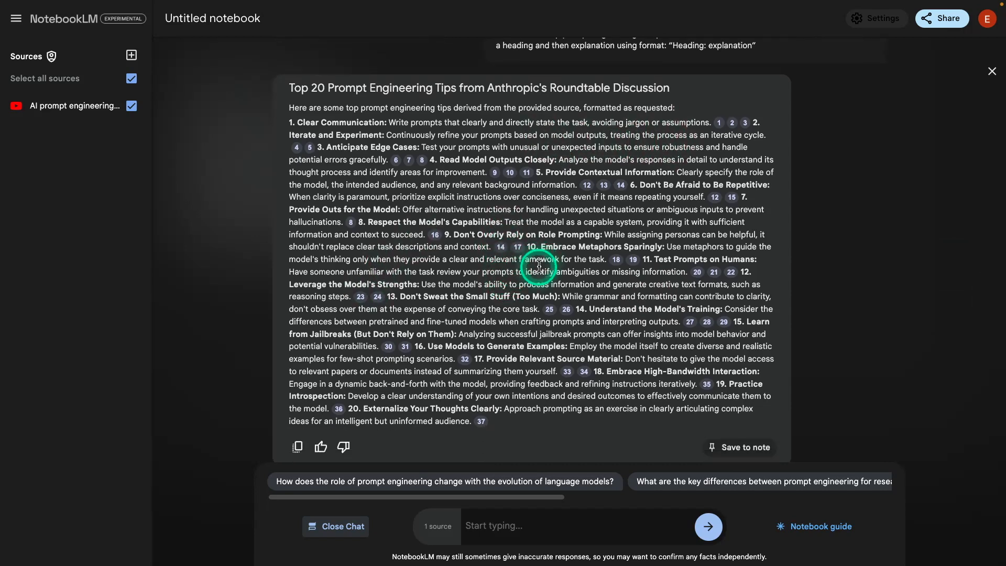
Highlight tip 9, "Don't Overly Rely on Role Prompting", together with its explanation in the chat answer.
{"action": "left_click", "coordinate": [451, 225]}
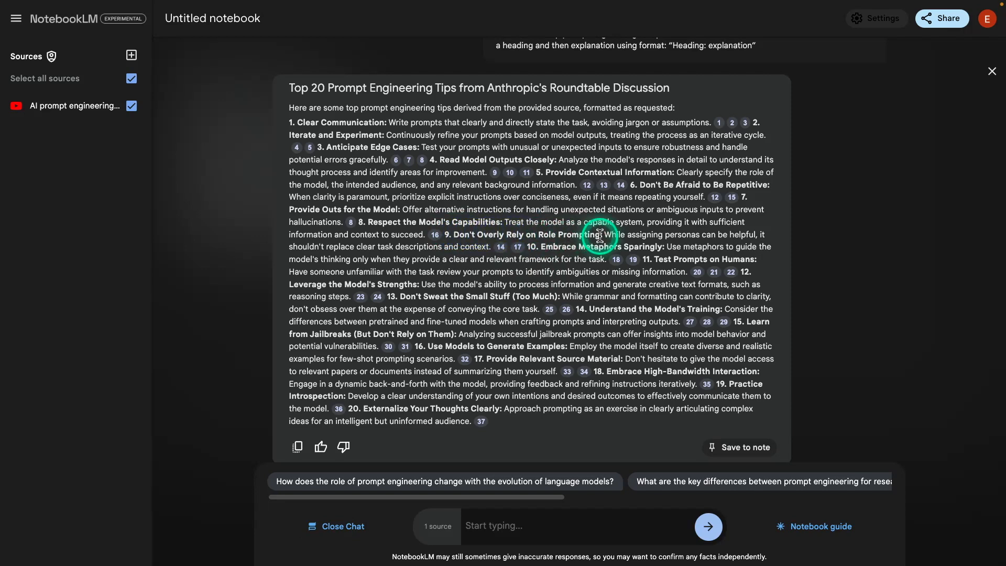
{"action": "left_click_drag", "start_coordinate": [602, 234], "coordinate": [459, 235]}
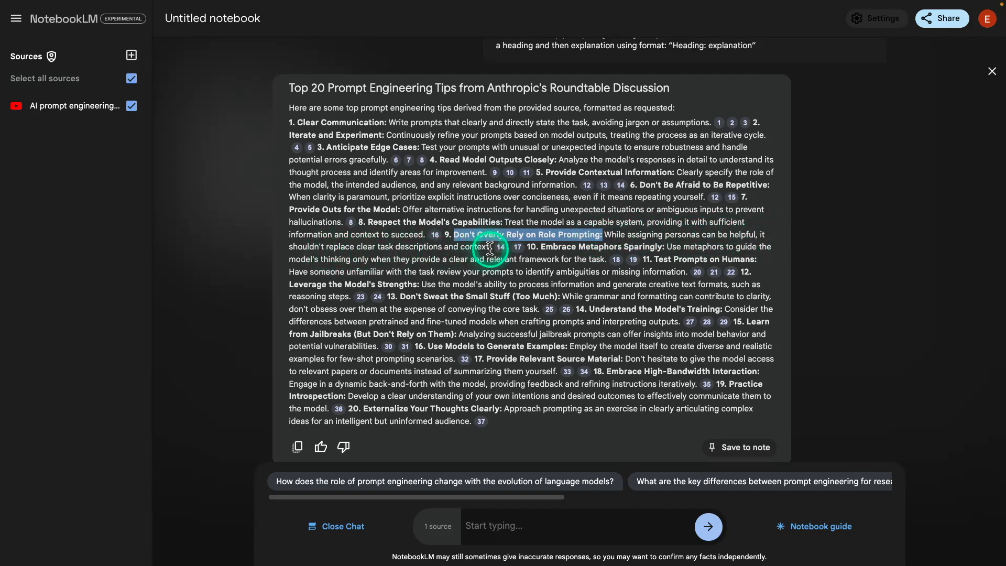
{"action": "left_click_drag", "start_coordinate": [491, 248], "coordinate": [454, 237]}
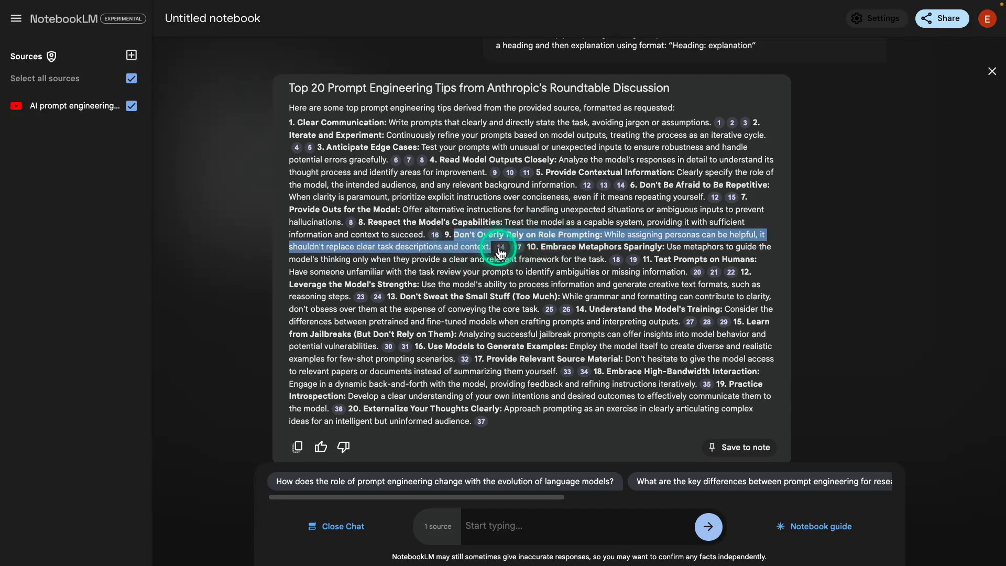
Preview citation 14 of tip 9, open it in the video source and read the cited transcript passage.
{"action": "mouse_move", "coordinate": [501, 253]}
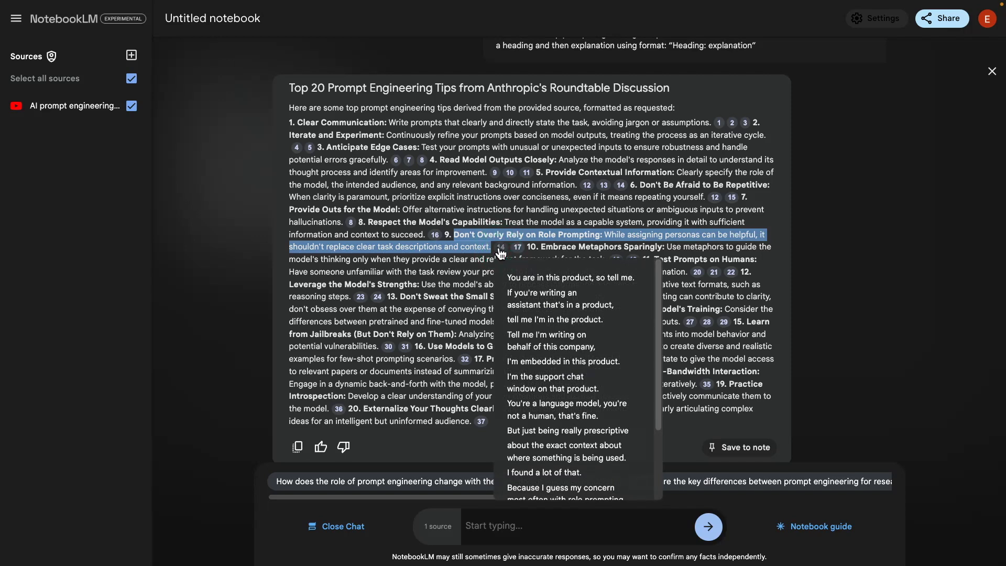
{"action": "left_click", "coordinate": [500, 247]}
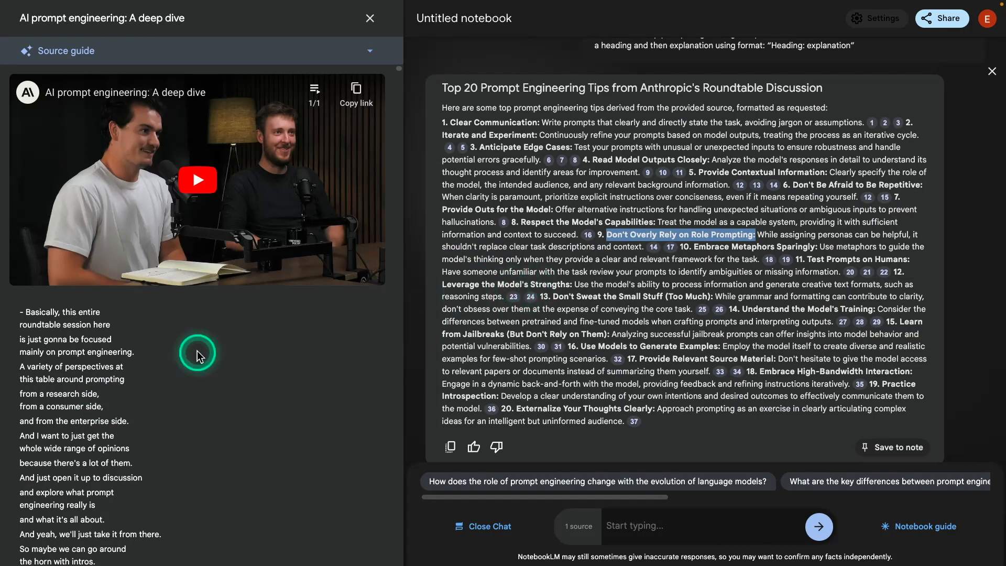
{"action": "scroll", "coordinate": [199, 353], "scroll_direction": "down", "scroll_amount": 3}
{"action": "left_click", "coordinate": [653, 247]}
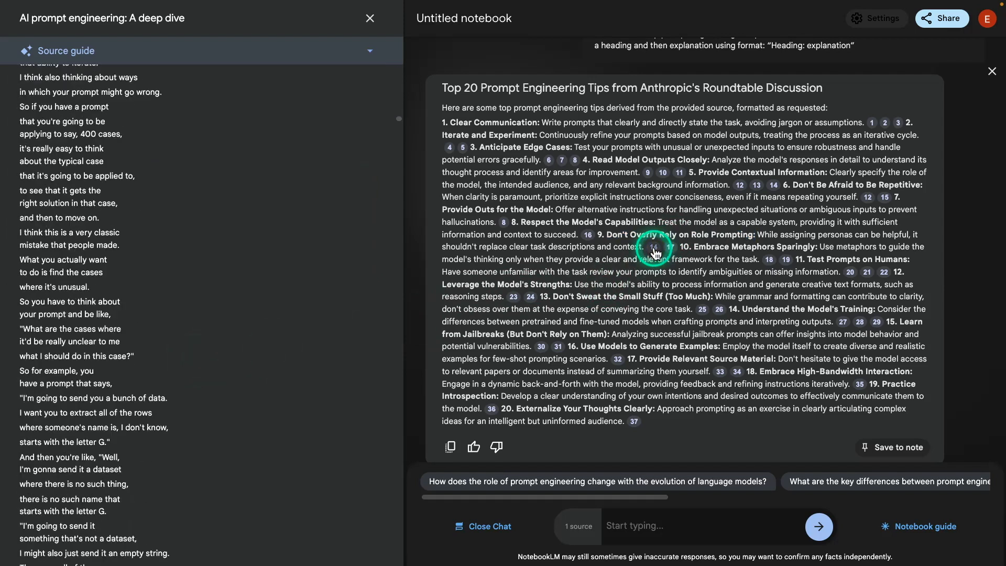
{"action": "scroll", "coordinate": [129, 291], "scroll_direction": "down", "scroll_amount": 3}
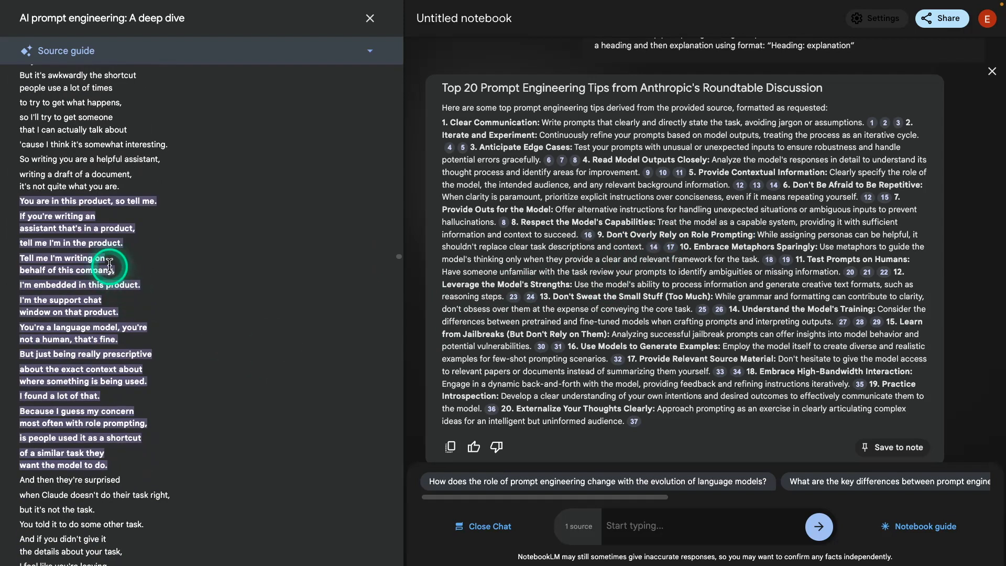
{"action": "scroll", "coordinate": [134, 267], "scroll_direction": "down", "scroll_amount": 1}
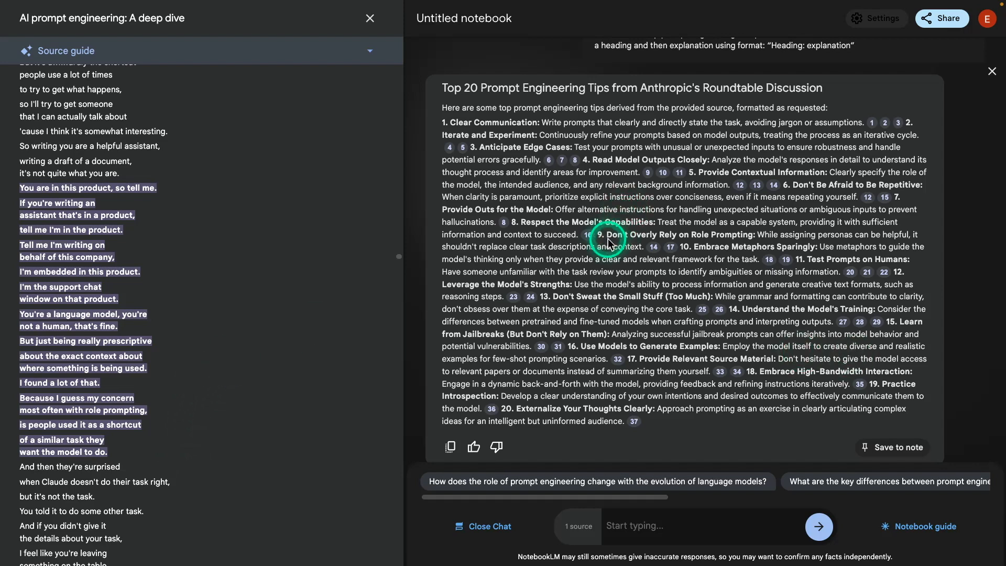
{"action": "mouse_move", "coordinate": [648, 254]}
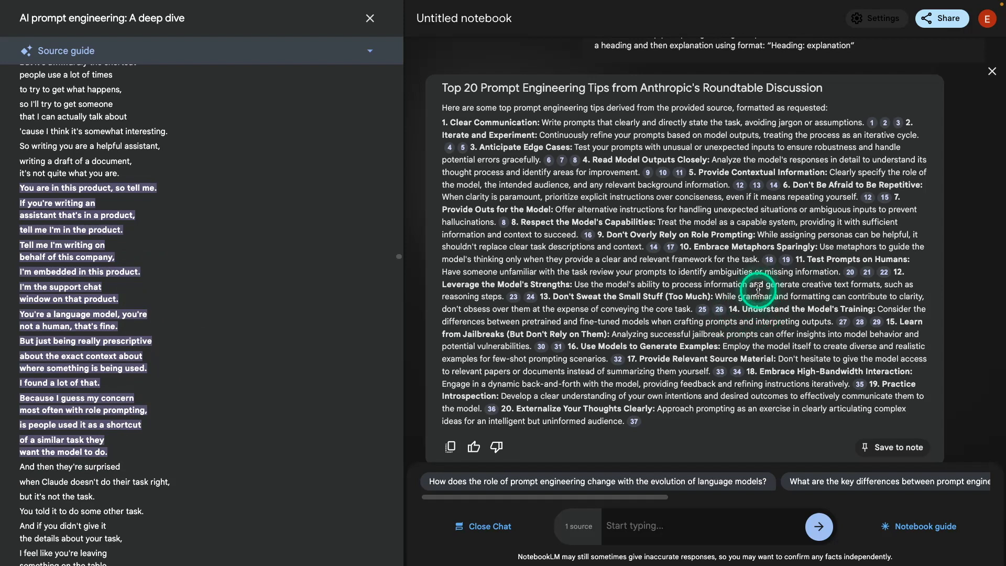
{"action": "scroll", "coordinate": [602, 293], "scroll_direction": "down", "scroll_amount": 1}
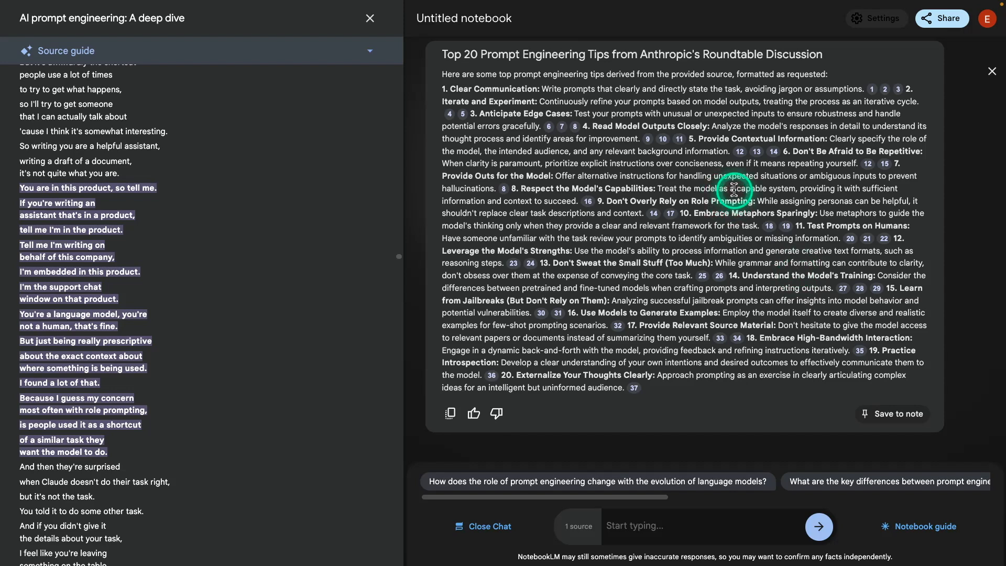
Rename the untitled notebook as "YouTube Prompt Engineering".
{"action": "triple_click", "coordinate": [458, 23]}
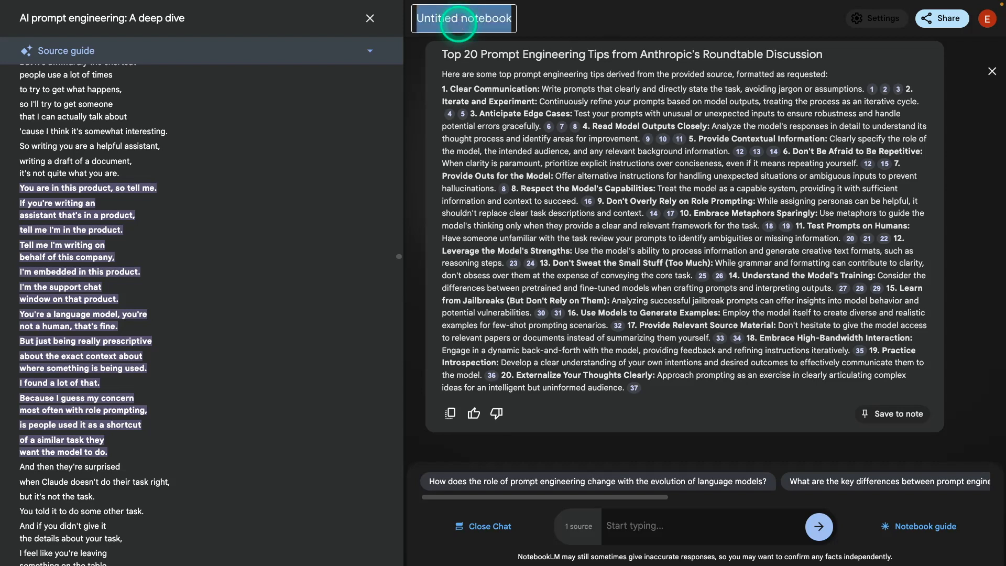
{"action": "type", "text": "YouTube Prompt Engineering"}
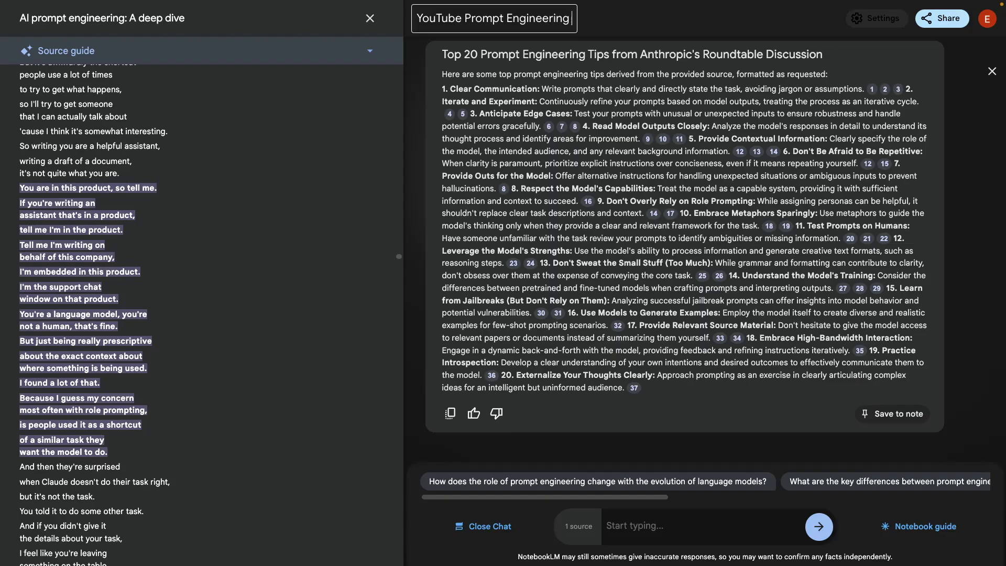